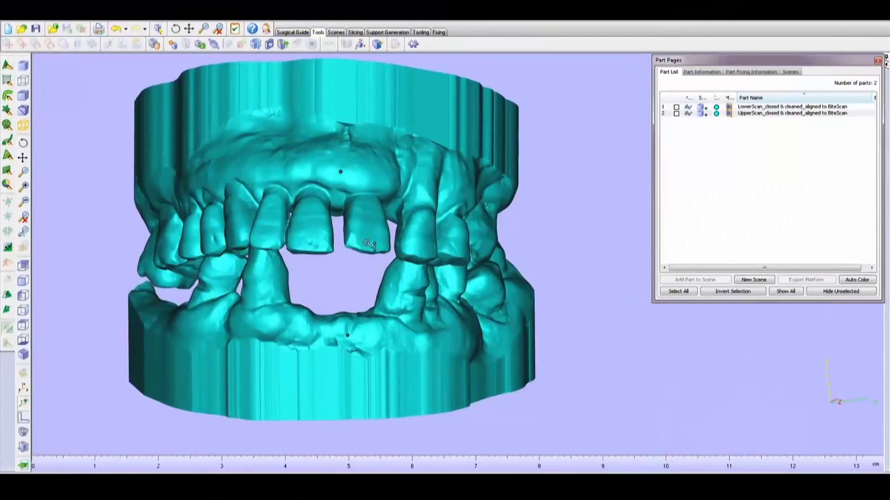
Deselect the lower scan and examine the aligned upper and lower jaw models from several angles
mouse_move(368, 243)
right_mouse_down()
mouse_move(499, 264)
mouse_move(367, 258)
right_mouse_up()
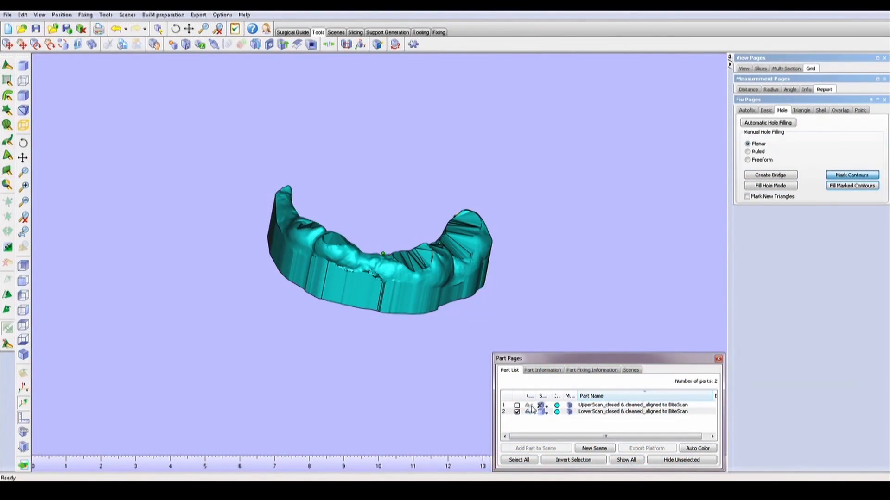
left_click(529, 406)
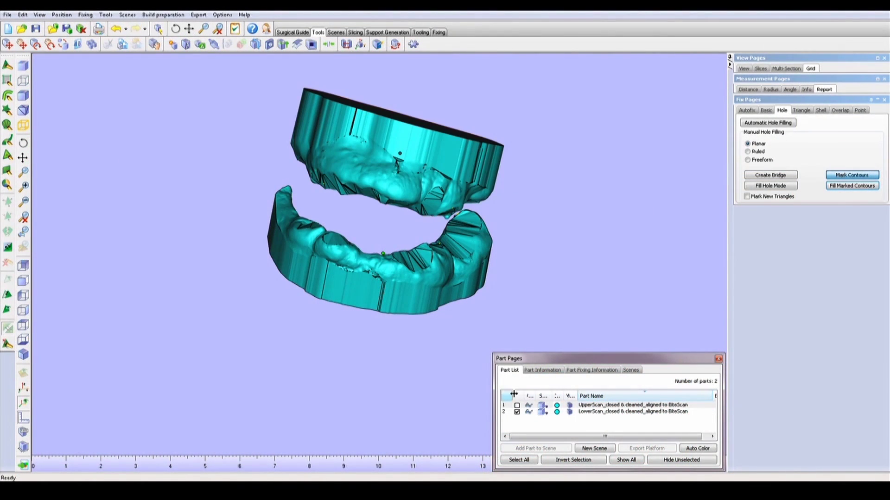
left_click(516, 412)
scroll(409, 290, "up", 2)
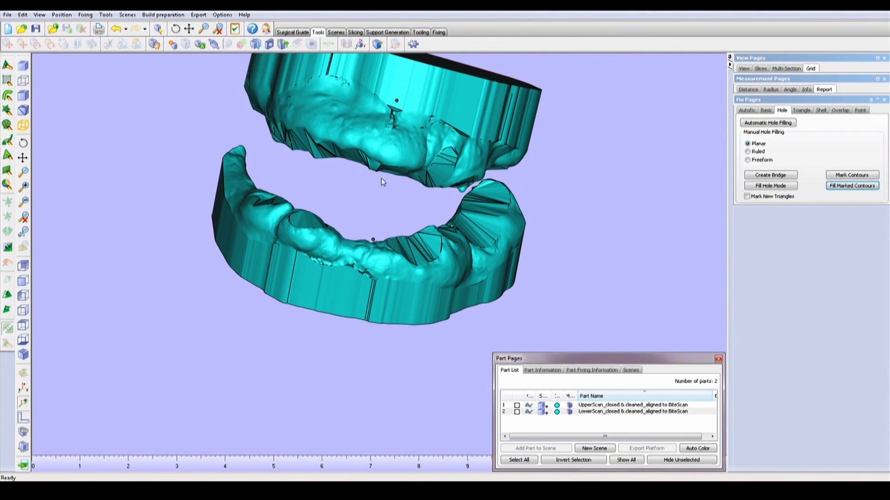
right_click_drag(385, 204, 510, 280)
middle_click_drag(510, 280, 434, 232)
right_click_drag(434, 233, 366, 292)
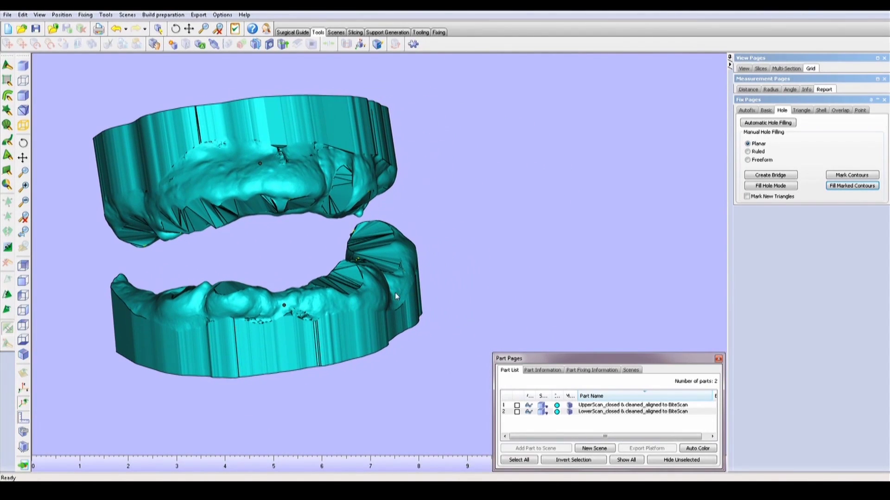
right_click_drag(225, 233, 297, 239)
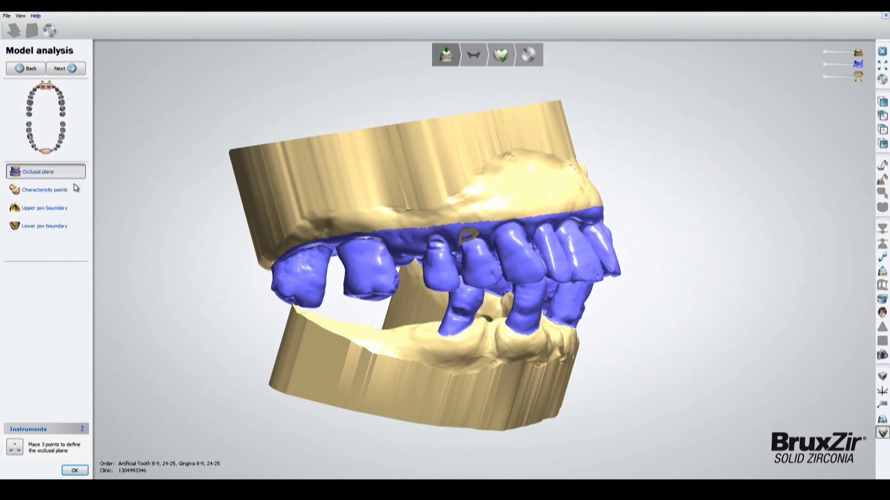
Switch to the denture design application and define the occlusal plane with three points on the teeth
right_click_drag(487, 286, 458, 279)
right_click_drag(578, 294, 515, 283)
left_click(542, 253)
right_click_drag(474, 306, 500, 339)
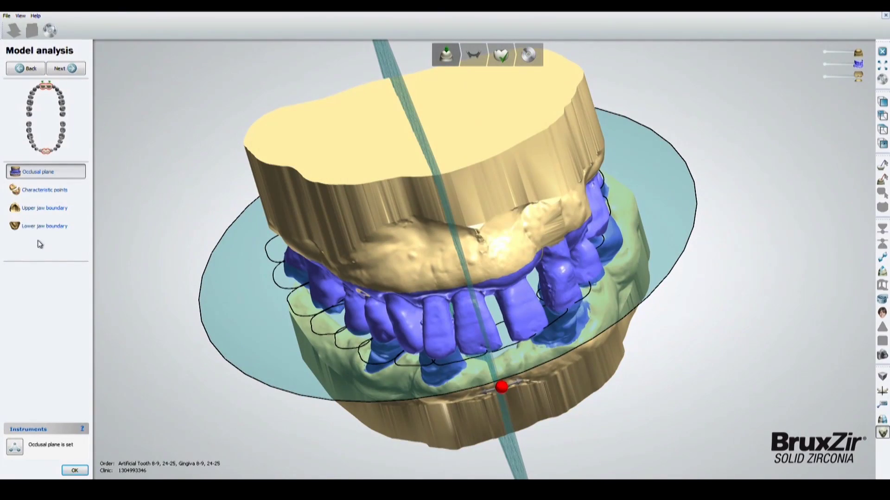
Hide the blue tooth scan and mark the maxillary characteristic points: both tuberosities, the incisive papilla and the canine points
left_click(39, 192)
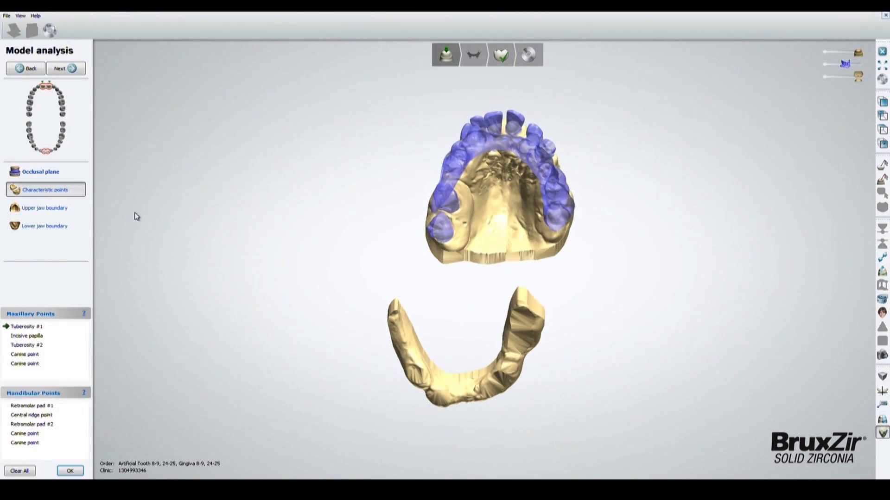
left_click(824, 65)
scroll(500, 230, "up", 3)
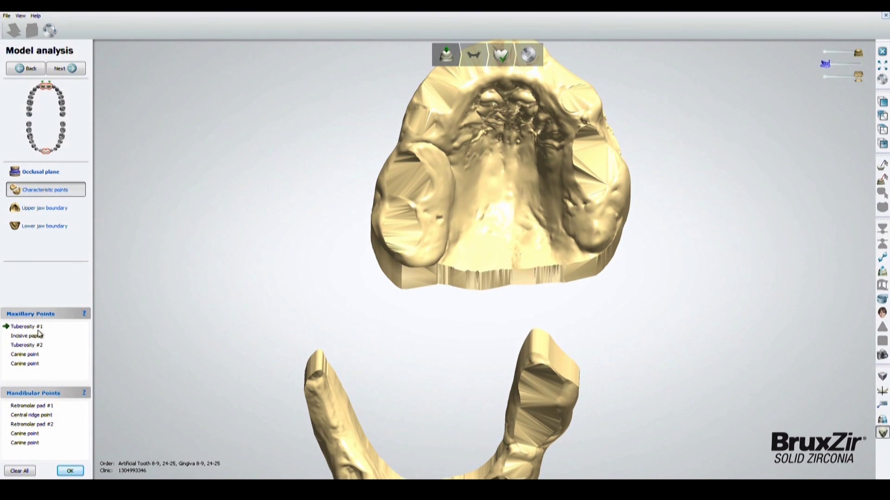
scroll(420, 257, "down", 2)
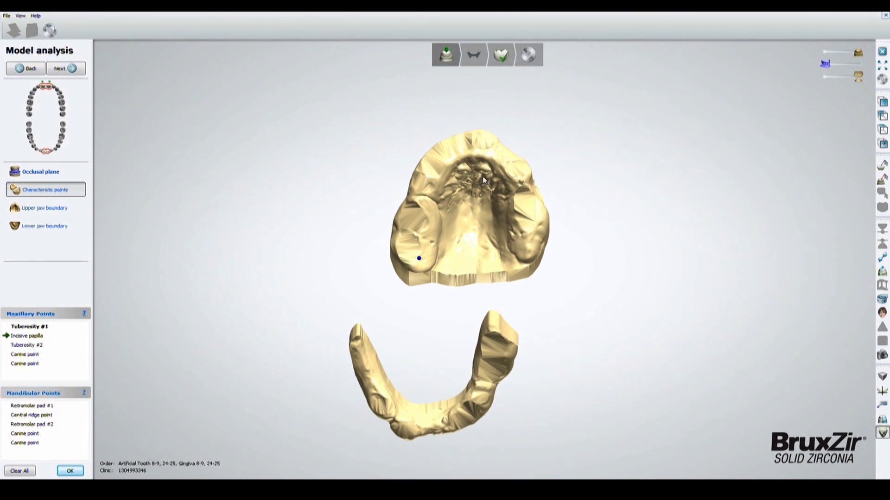
scroll(480, 142, "up", 4)
left_click(471, 139)
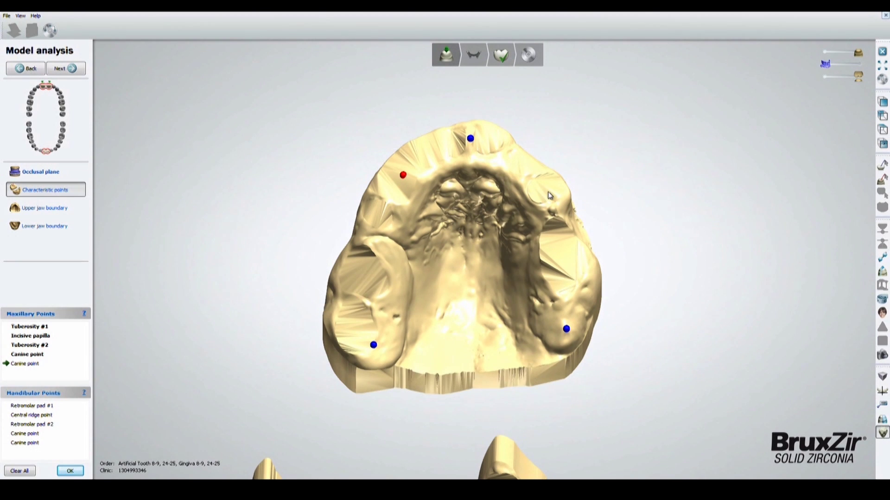
Mark the mandibular characteristic points on the lower jaw, including the retromolar pad and the central ridge point
scroll(400, 162, "down", 3)
scroll(370, 450, "up", 4)
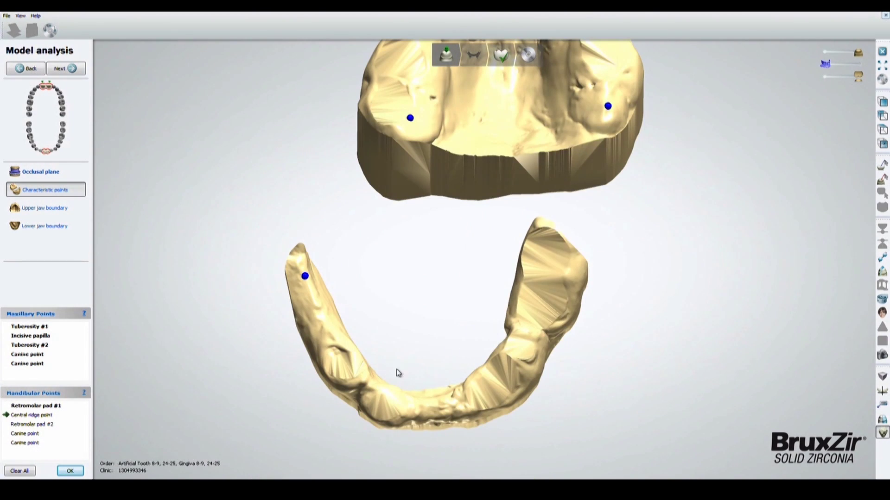
left_click(436, 414)
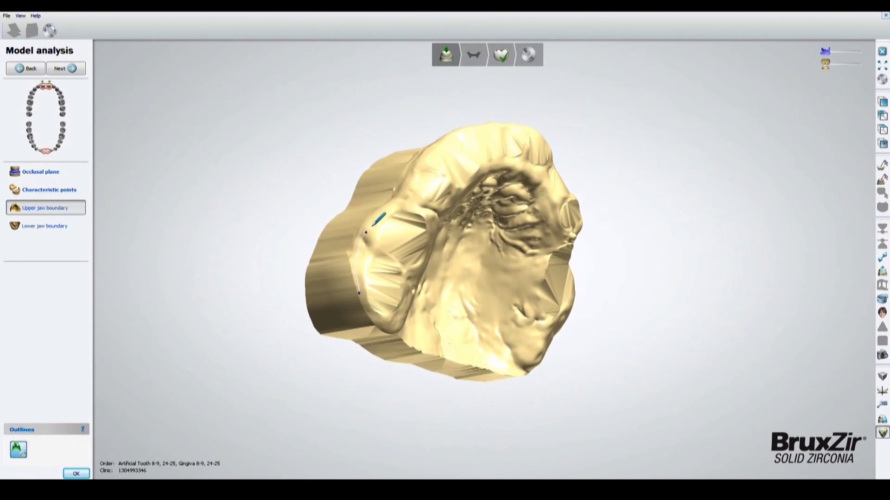
Draw a closed upper jaw boundary around the outer ridge and across the back of the palate
right_click_drag(372, 225, 432, 212)
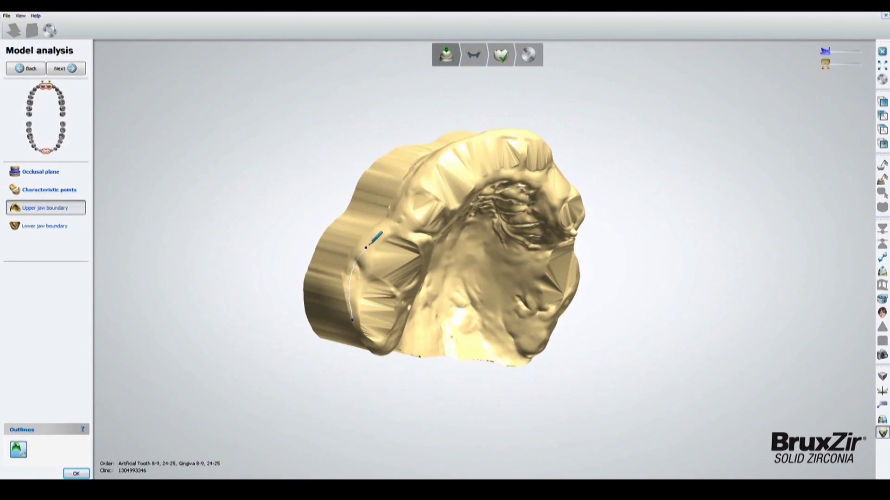
right_click_drag(442, 153, 407, 221)
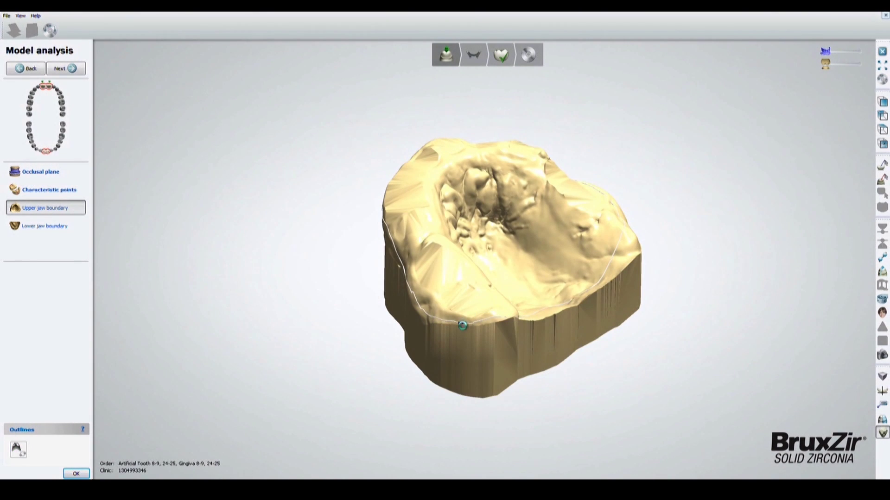
left_click(463, 326)
scroll(566, 304, "down", 3)
right_click_drag(567, 304, 494, 341)
scroll(494, 341, "up", 5)
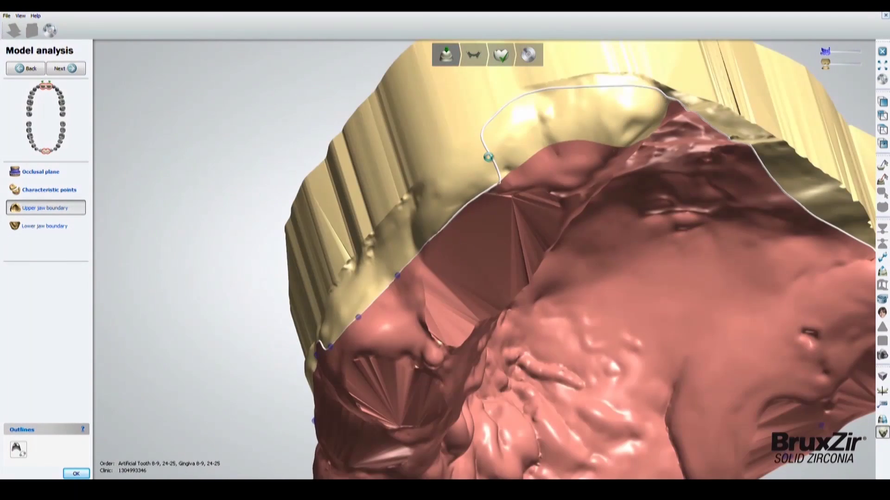
Refine the upper jaw boundary by redrawing its outer sections higher along the ridge
left_click(487, 157)
right_click_drag(486, 157, 539, 125)
scroll(540, 125, "up", 2)
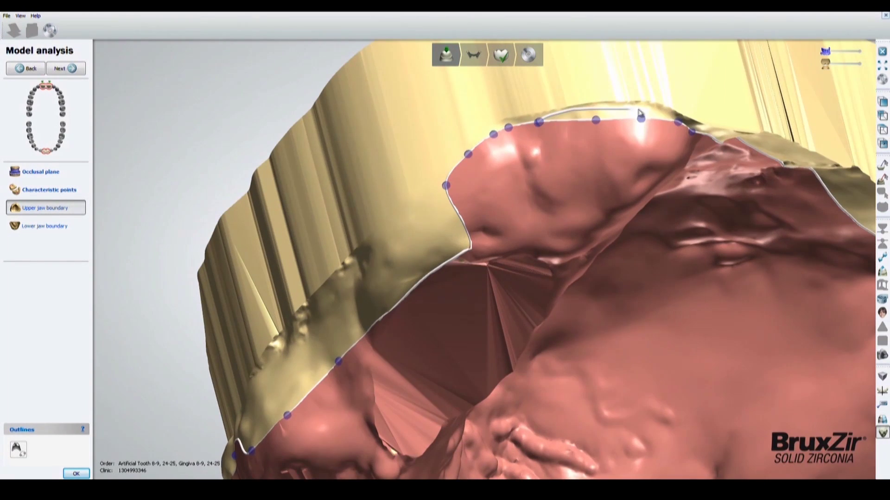
right_click_drag(482, 216, 502, 159)
scroll(466, 199, "down", 3)
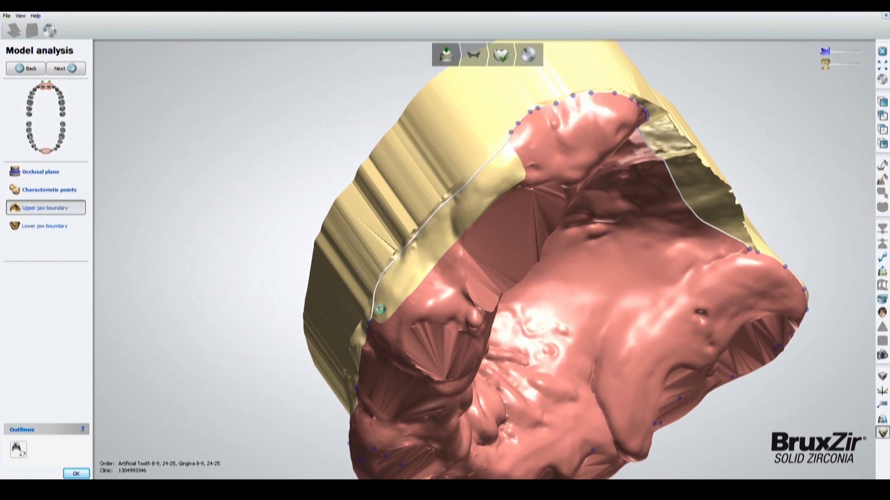
left_click(380, 309)
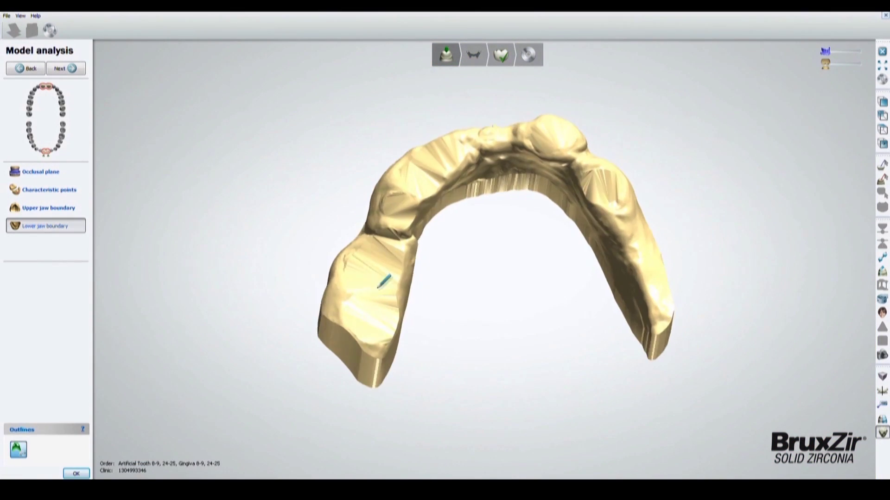
Draw the lower jaw boundary along the outer side of the ridge and around the lower arch
scroll(381, 283, "up", 3)
right_click_drag(380, 216, 363, 316)
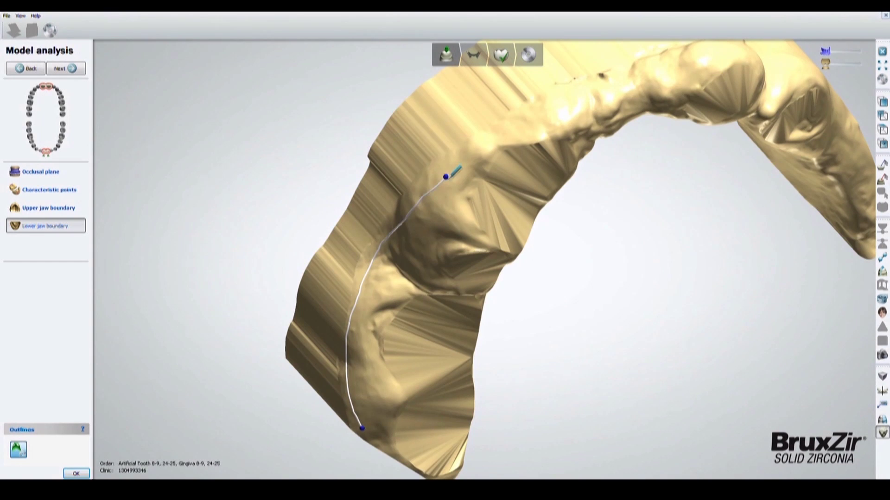
scroll(449, 178, "down", 2)
right_click_drag(449, 178, 442, 192)
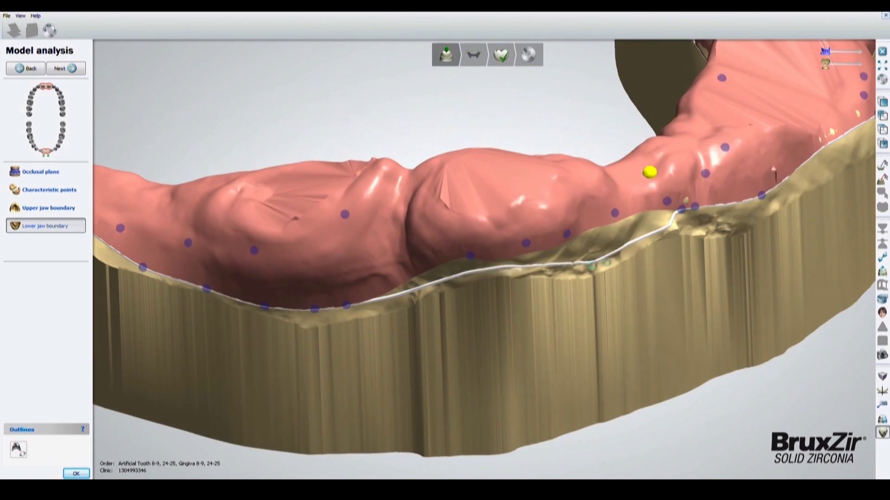
scroll(527, 268, "down", 3)
right_click_drag(526, 268, 533, 199)
Accept the model analysis, choose the smile library for the denture teeth, and proceed to the maxillary base
scroll(554, 217, "up", 3)
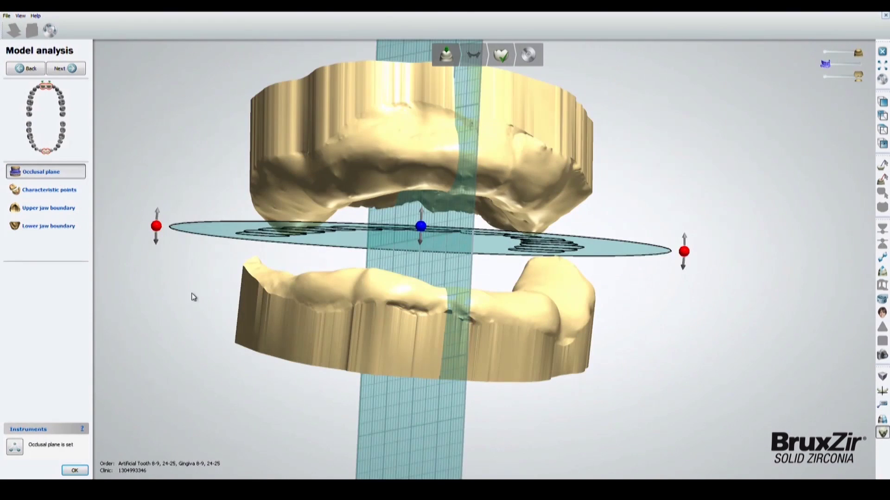
left_click(60, 69)
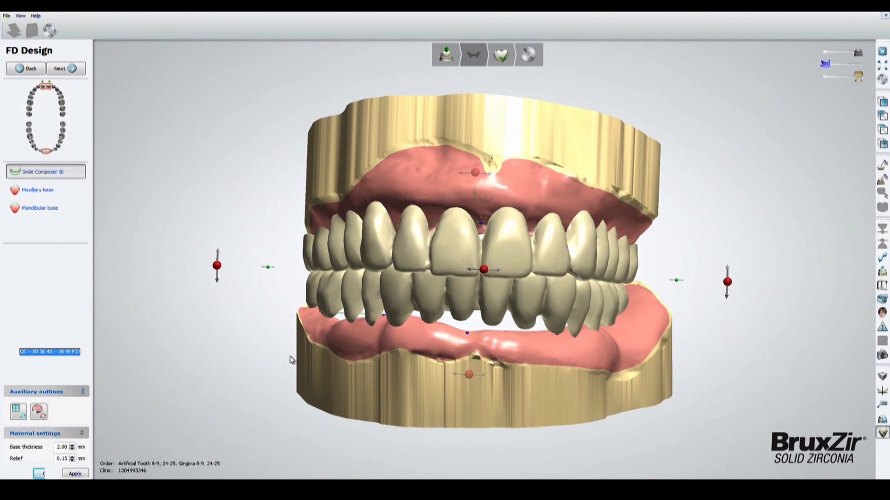
left_click(51, 352)
left_click(52, 354)
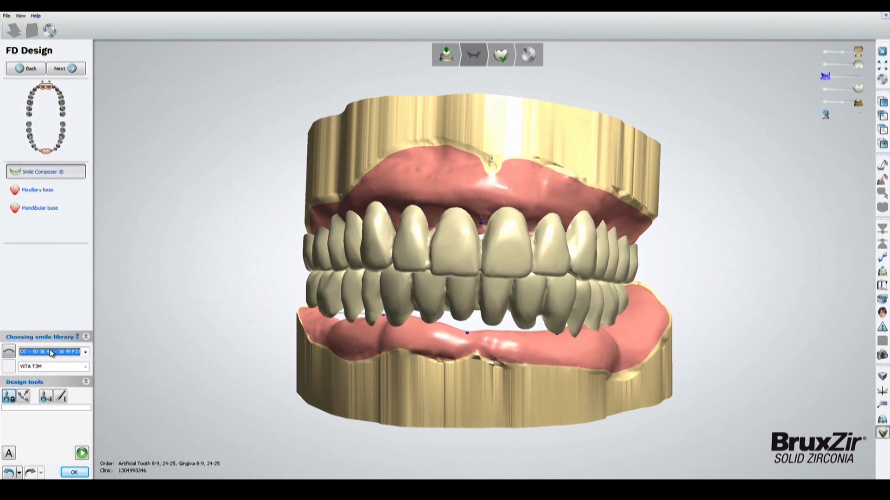
left_click(40, 191)
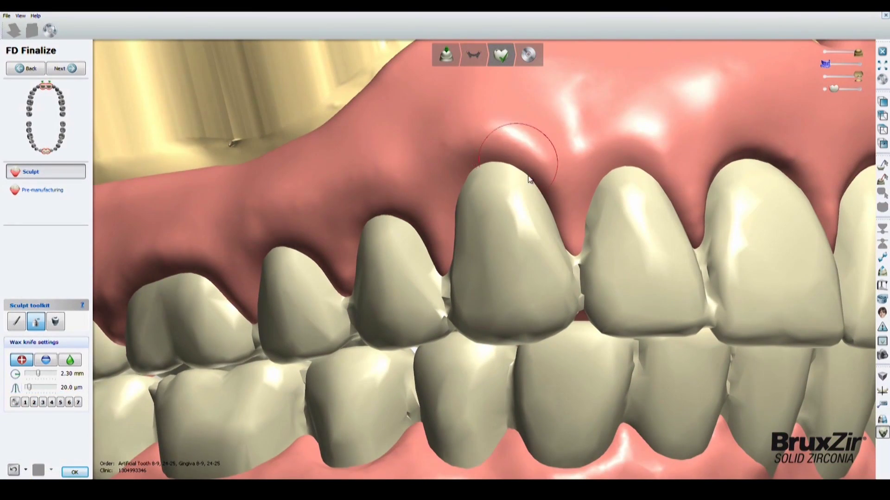
Sculpt the gingiva along the margins of the canines and back teeth with the wax knife
scroll(556, 223, "down", 5)
right_click_drag(452, 219, 371, 222)
scroll(370, 223, "up", 3)
scroll(344, 243, "up", 4)
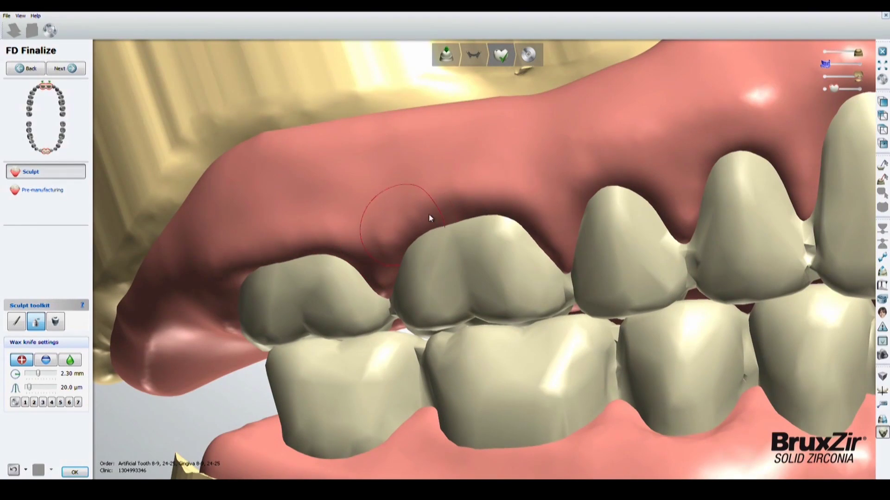
scroll(357, 234, "down", 3)
right_click_drag(357, 233, 364, 91)
scroll(422, 230, "up", 3)
scroll(388, 216, "down", 4)
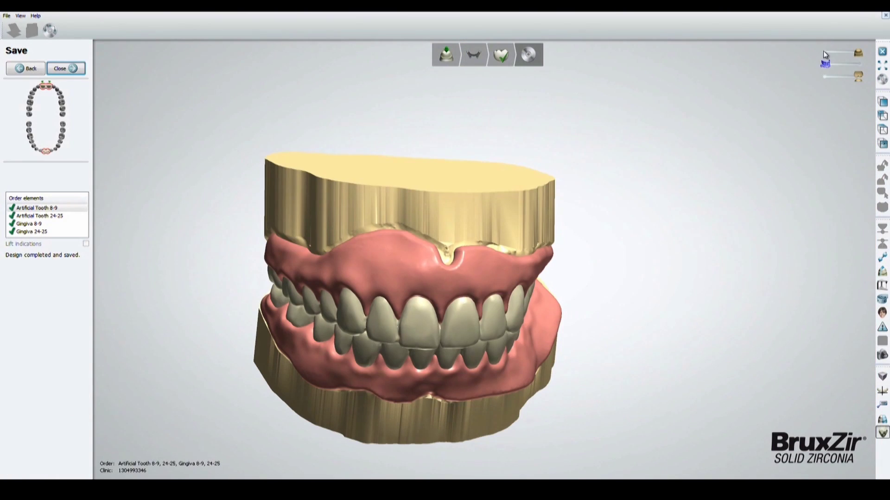
Hide the upper jaw model, adjust the lower model's visibility, and examine the finished dentures from several angles
left_click(823, 54)
right_click_drag(628, 225, 394, 288)
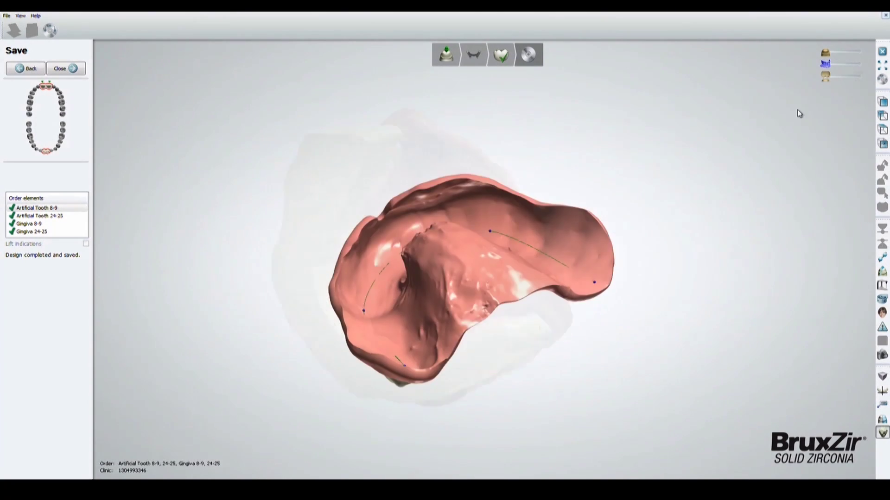
right_click_drag(546, 329, 487, 339)
left_click(861, 77)
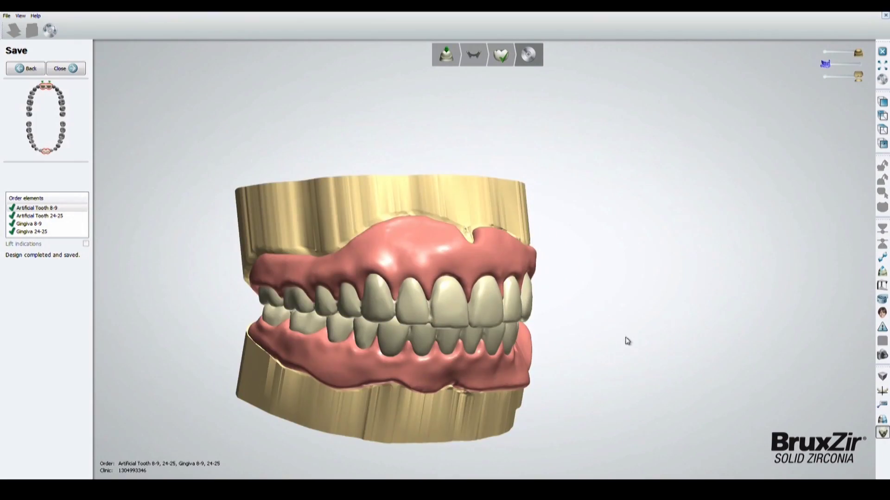
right_click_drag(627, 341, 580, 332)
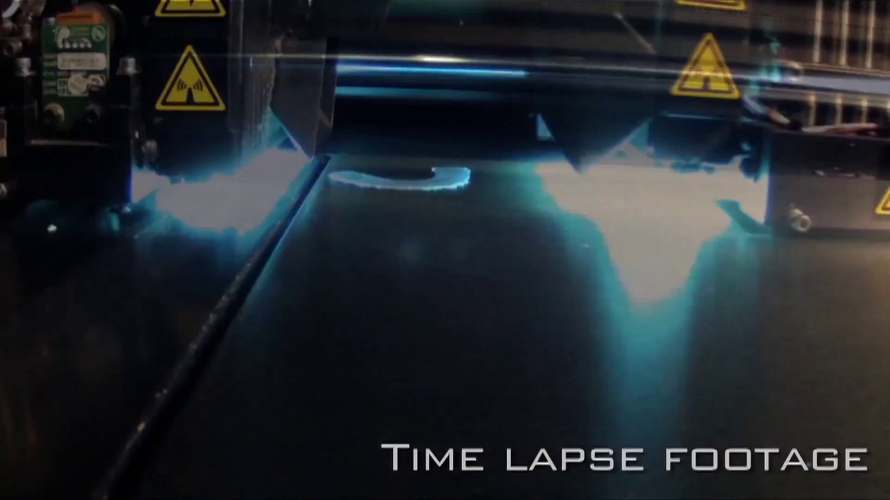